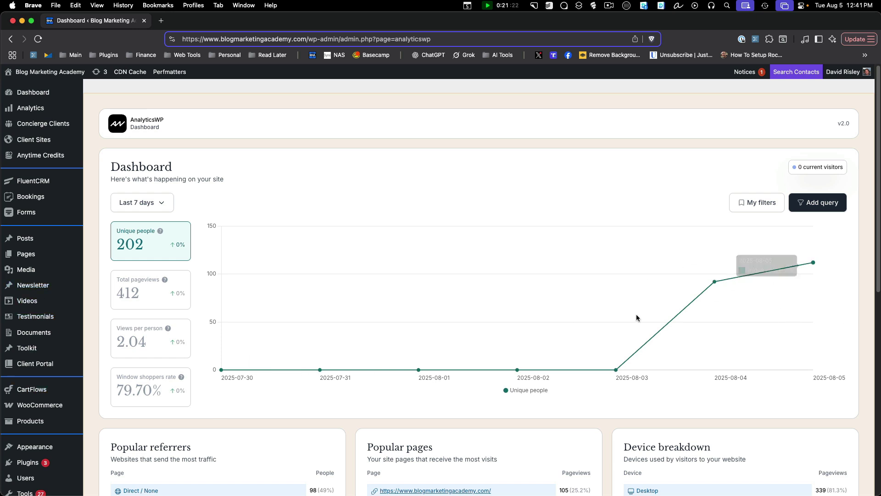
- Chart the total pageviews, views per person and window shoppers rate in turn, and view the referrer, page and device tables below
click(139, 301)
click(140, 343)
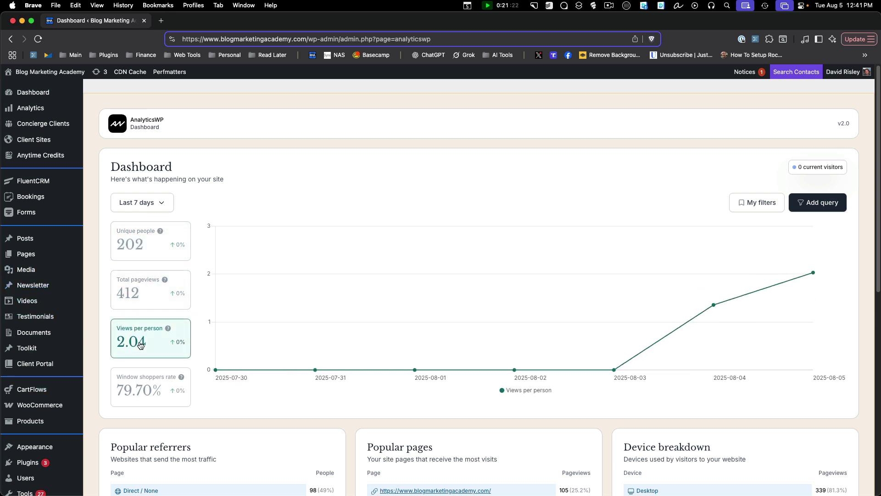
click(154, 391)
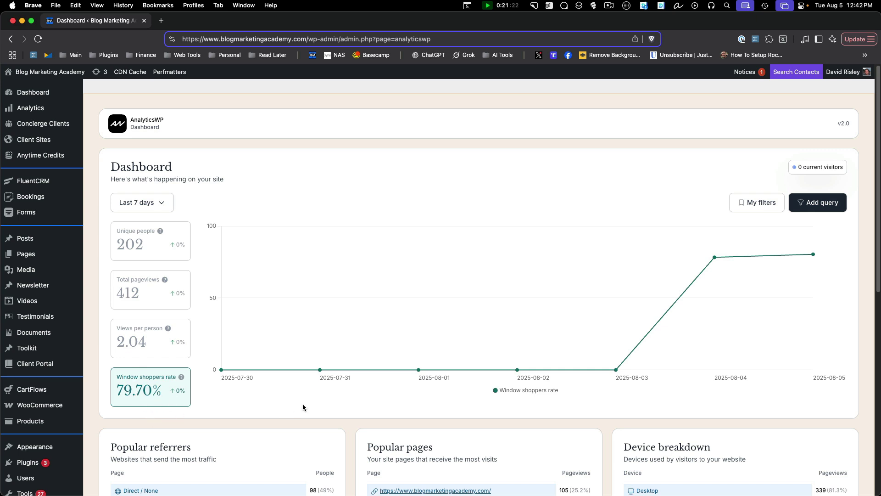
scroll(376, 378, down, 6)
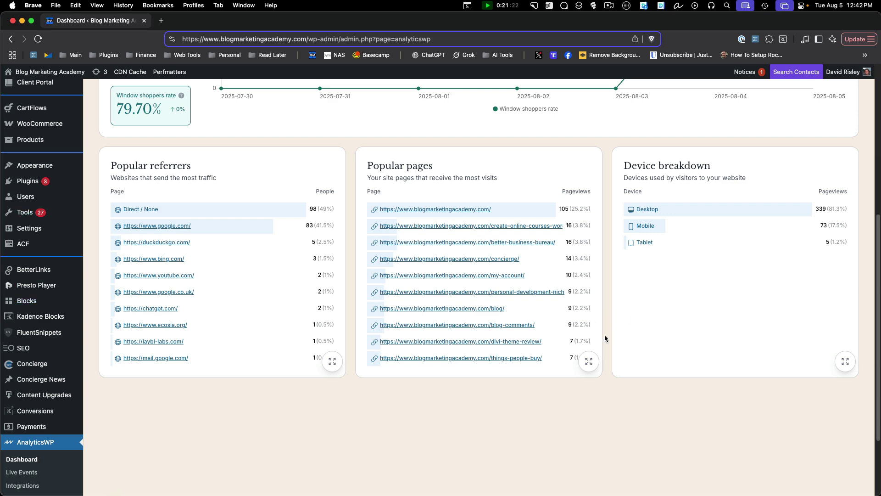
- Inspect the field options for a rule in the query builder, and view the saved filters list, closing both without changes
scroll(605, 339, up, 6)
click(815, 204)
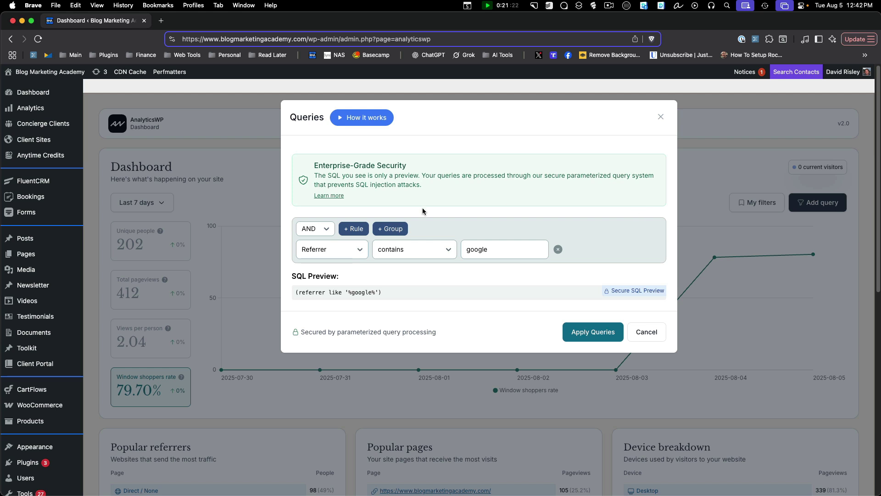
click(346, 255)
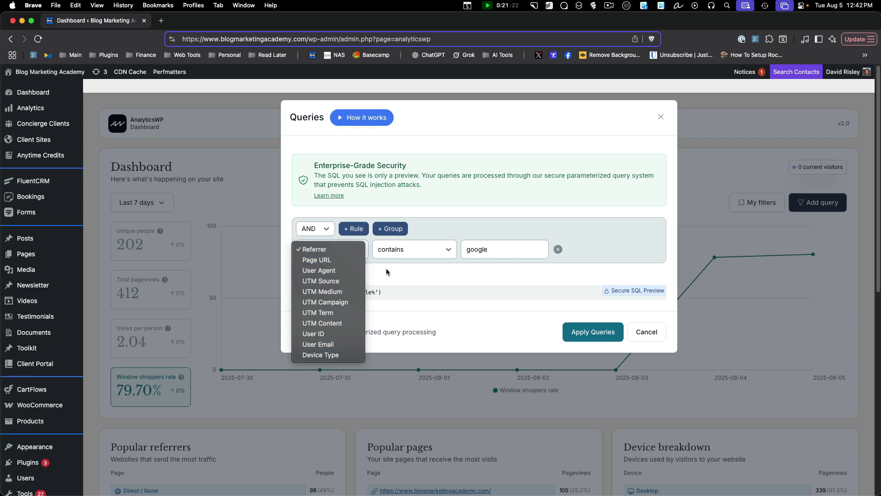
click(455, 271)
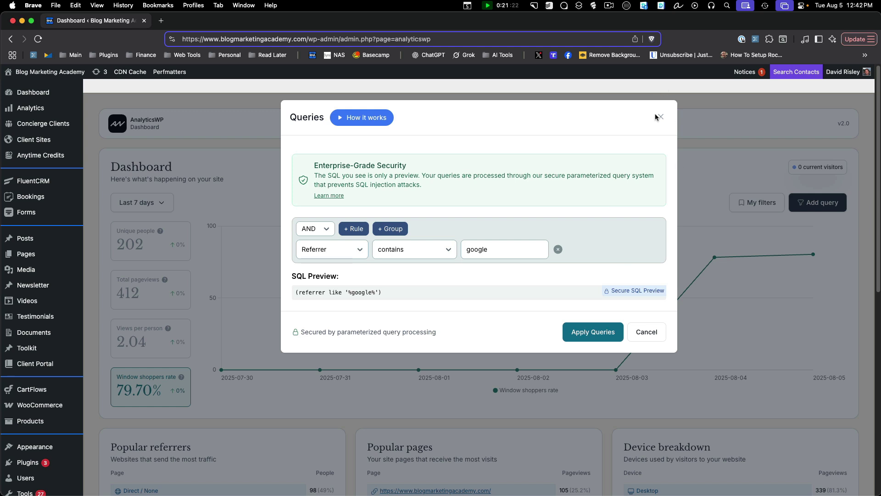
click(658, 116)
click(763, 204)
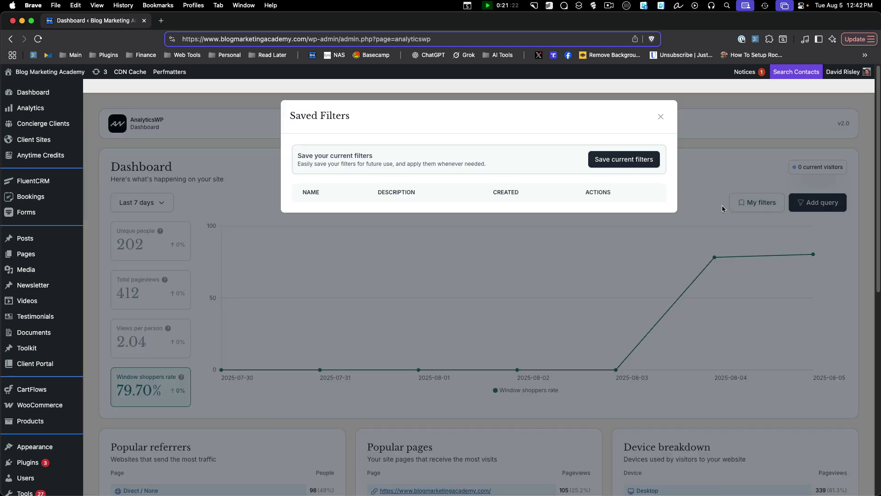
click(662, 117)
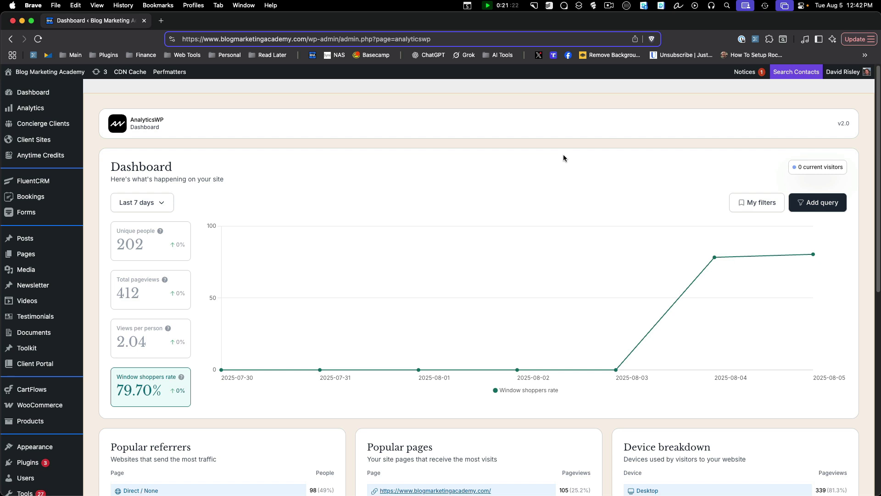
- Reopen the query builder to check the rule's field options again, and close it without applying the query
click(827, 207)
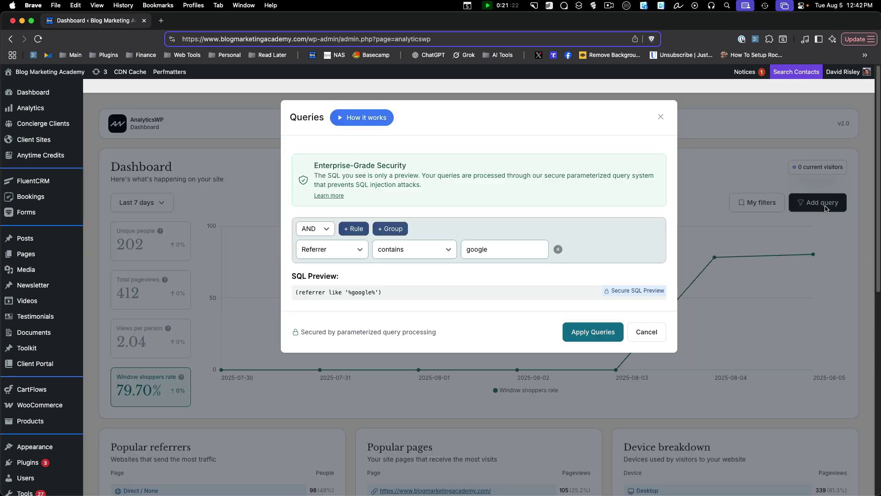
click(356, 253)
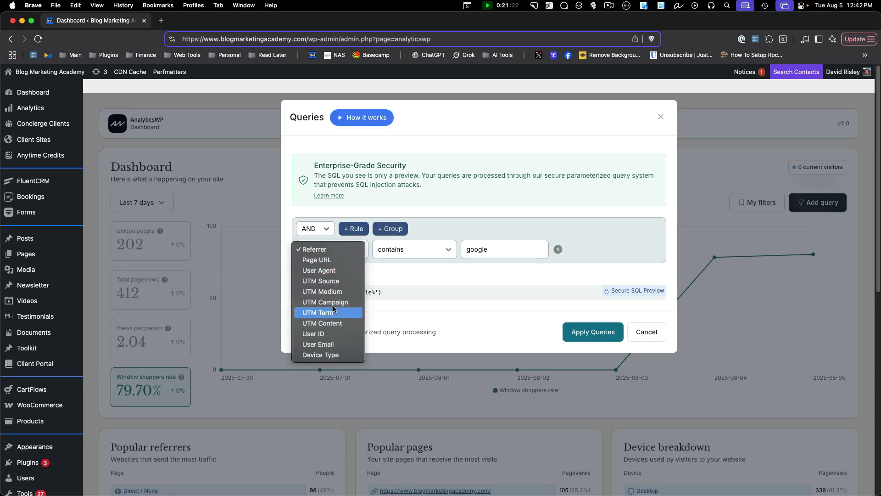
click(751, 100)
click(661, 116)
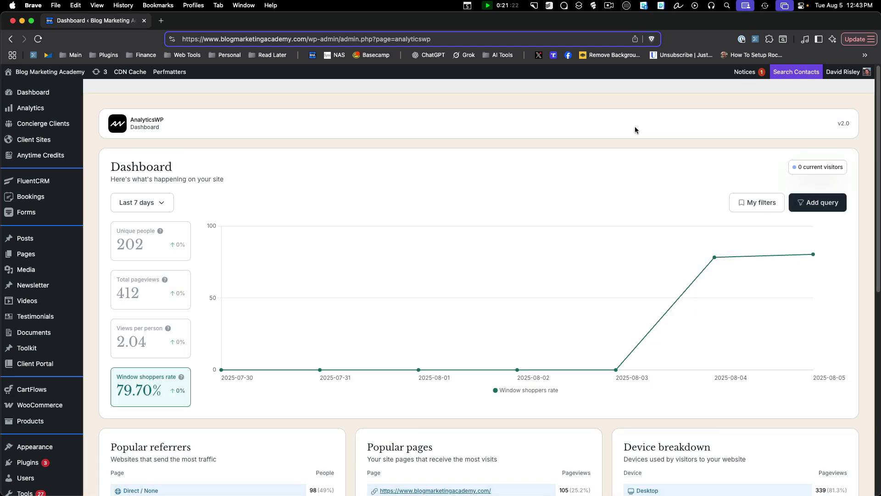
- Look over the popular referrers, popular pages and device breakdown, and open the AnalyticsWP Live Events page
scroll(596, 230, down, 6)
scroll(358, 395, down, 3)
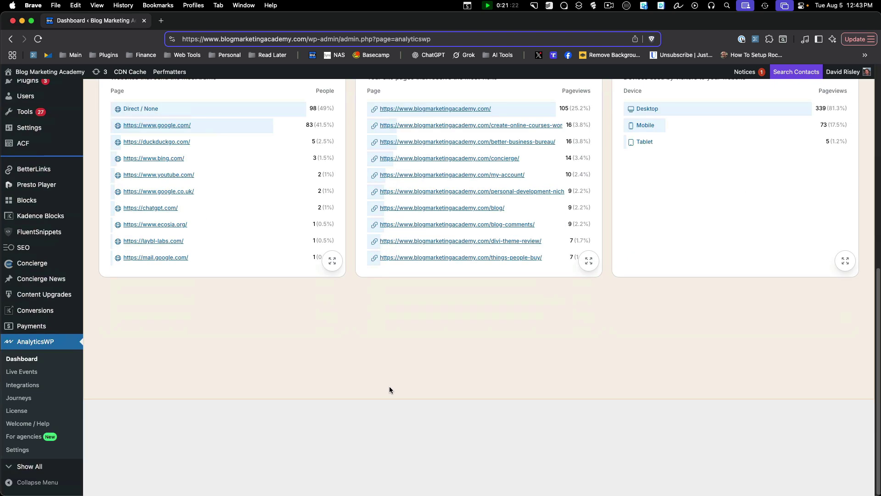
scroll(574, 351, up, 4)
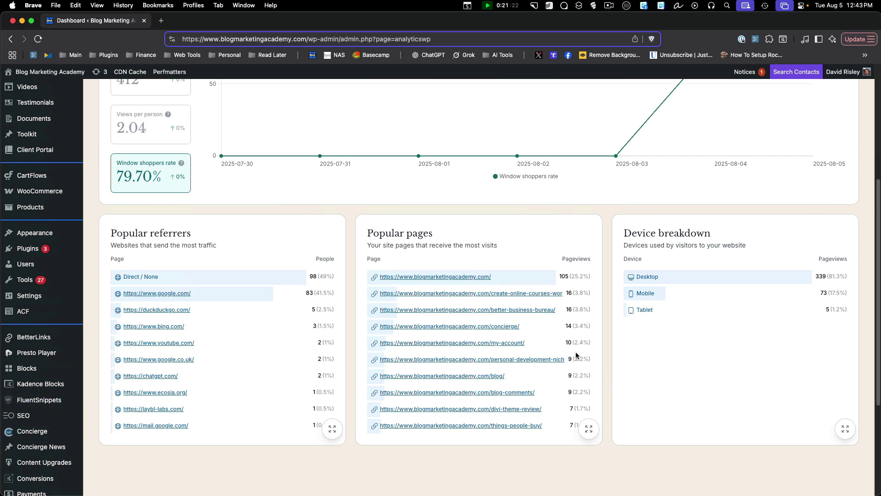
scroll(577, 355, down, 4)
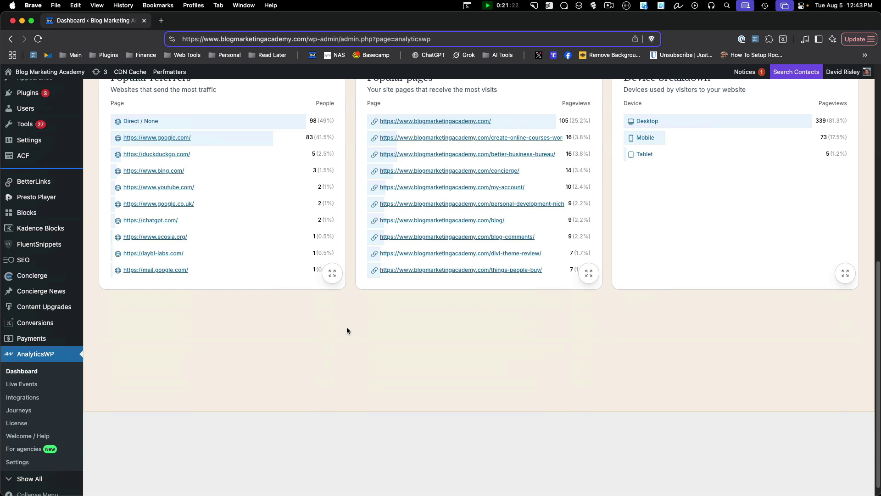
click(8, 387)
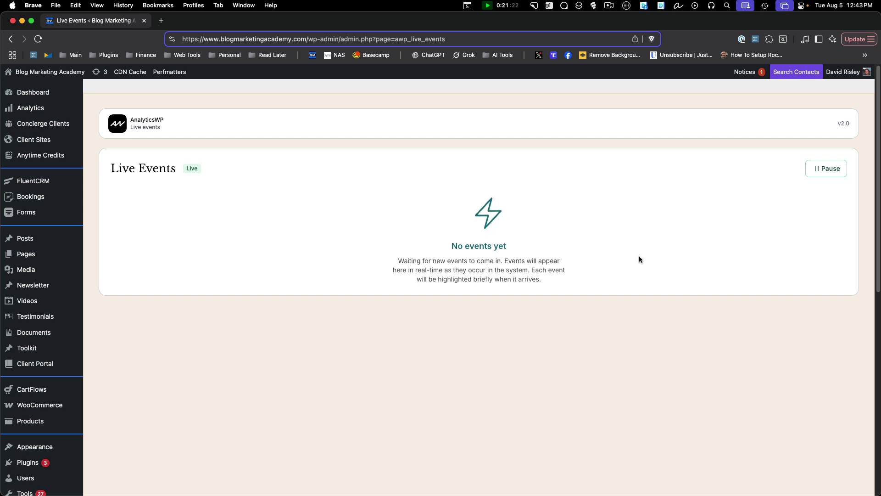
- Open the AnalyticsWP Integrations page
scroll(219, 365, down, 5)
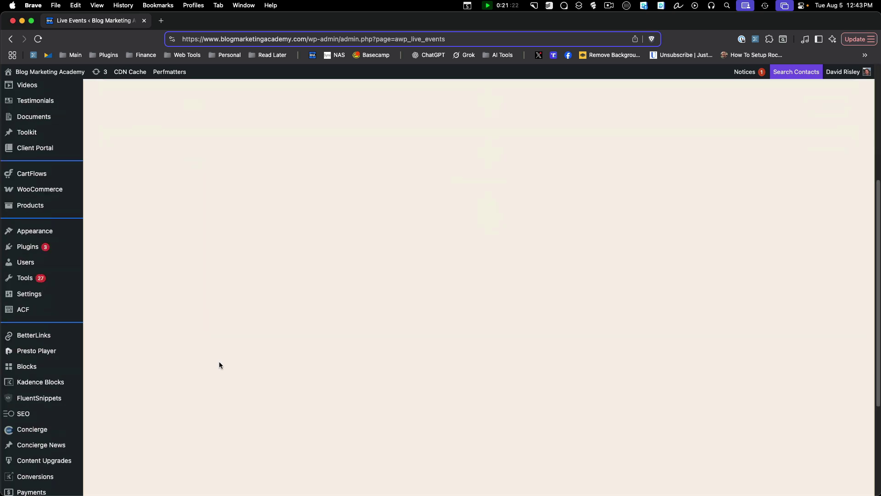
scroll(219, 365, down, 3)
click(23, 401)
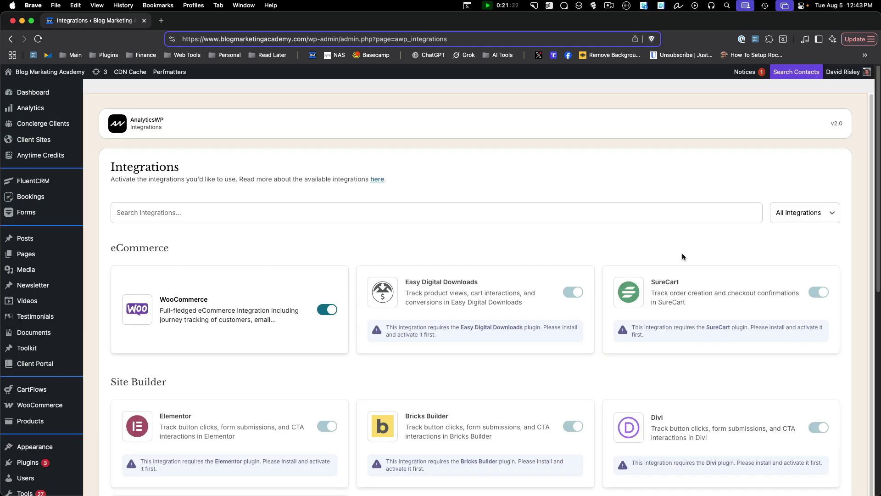
- Examine the available eCommerce, site builder and forms integrations and which of them are switched on
scroll(682, 256, down, 1)
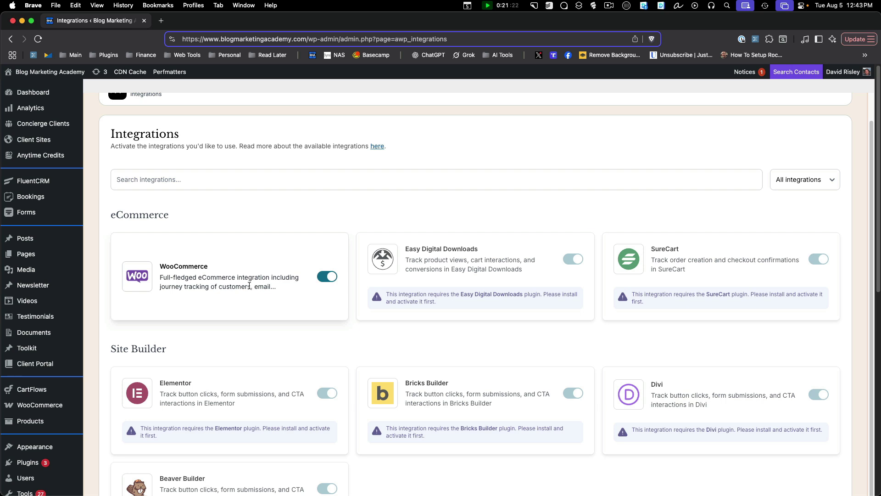
scroll(334, 239, down, 3)
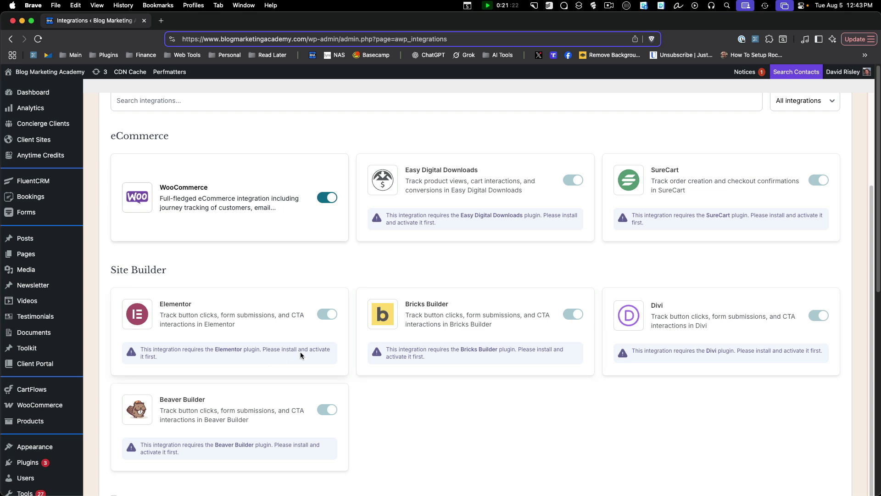
scroll(373, 324, down, 2)
scroll(375, 323, down, 10)
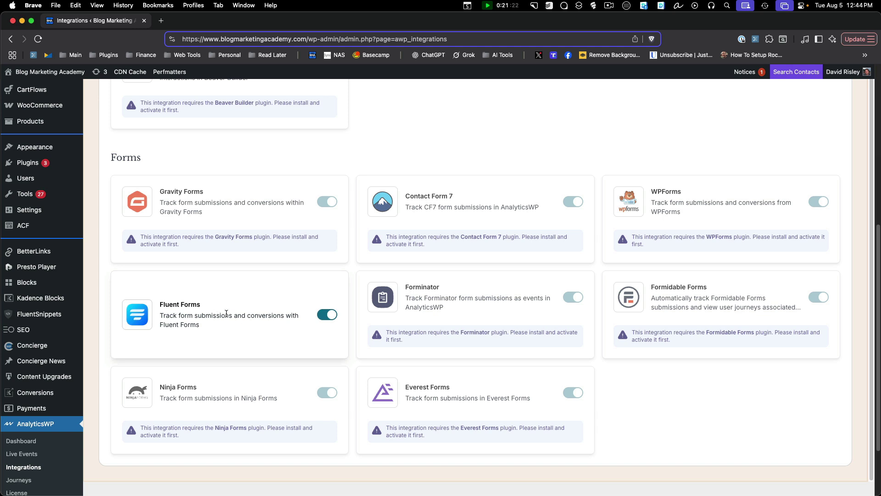
scroll(362, 325, up, 1)
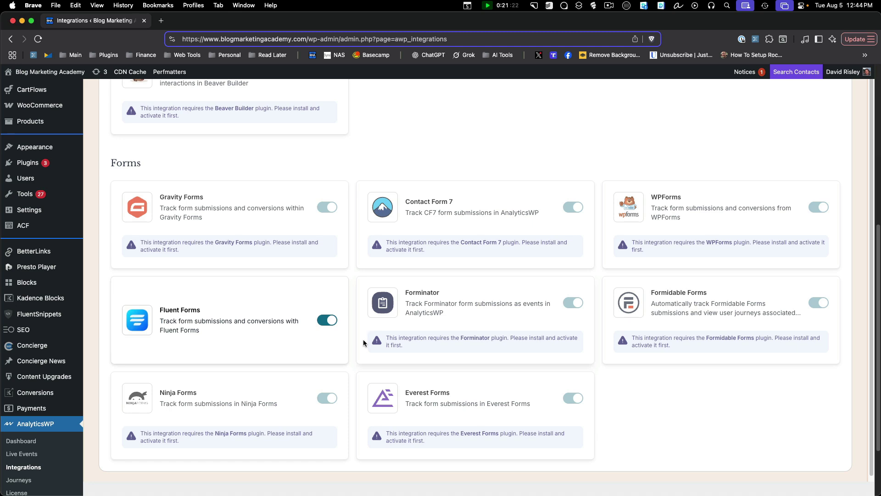
scroll(364, 339, up, 5)
scroll(365, 339, up, 10)
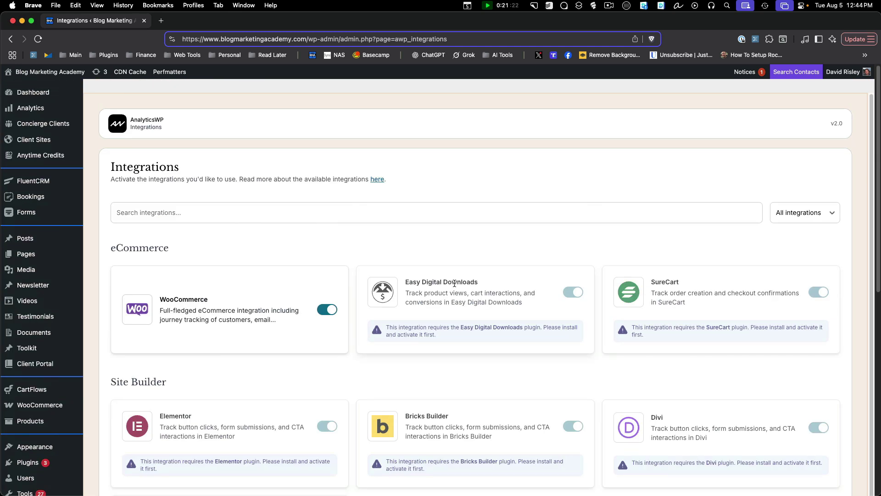
scroll(431, 277, down, 5)
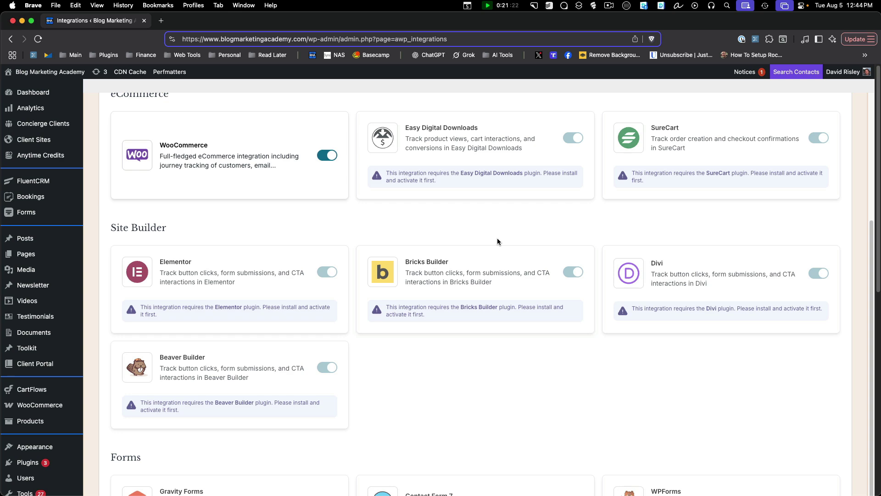
scroll(493, 237, down, 6)
scroll(492, 236, down, 3)
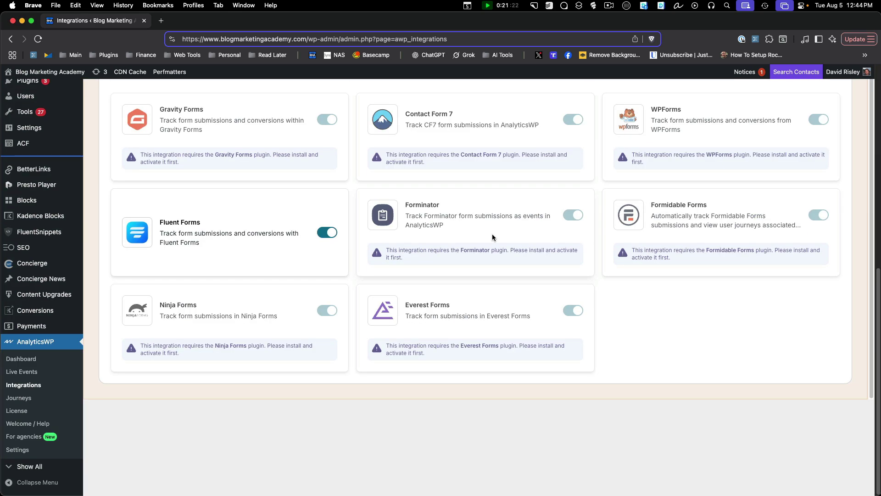
- Open the AnalyticsWP Journeys page and view the summary of an identified visitor's dot
click(23, 399)
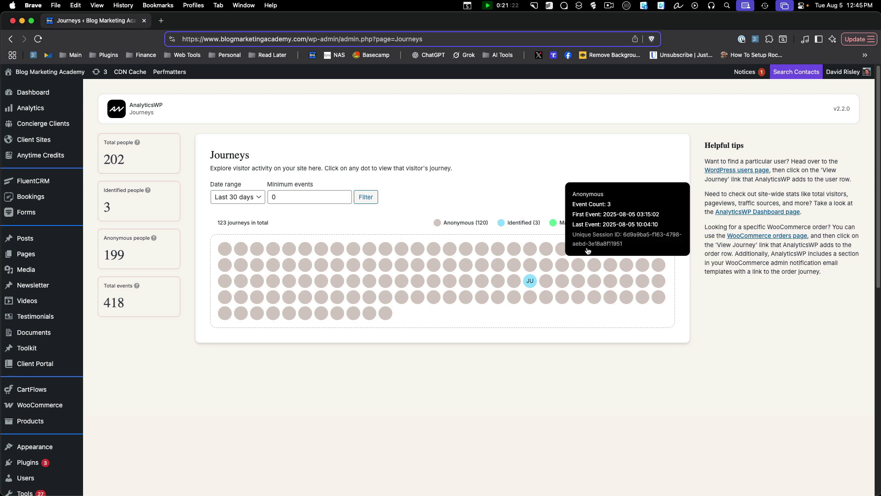
mouse_move(530, 282)
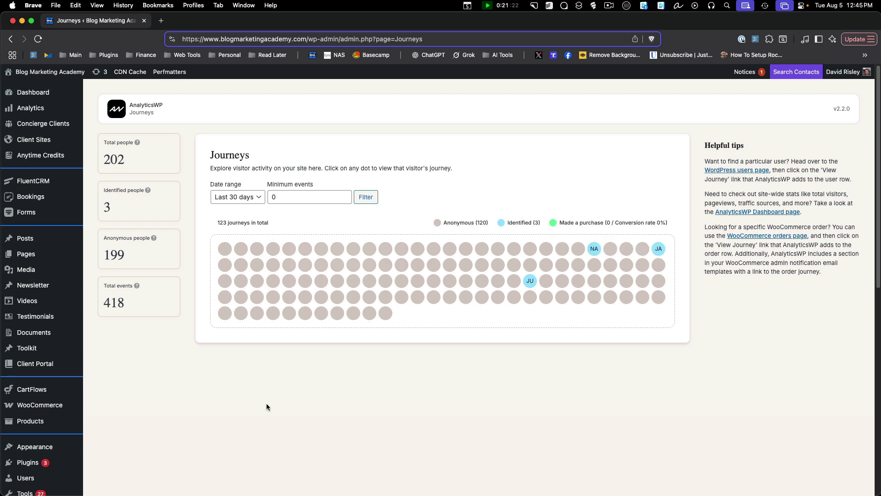
- Review the AnalyticsWP settings for role tracking, admin access, checkout question and order emails, and return to the AnalyticsWP dashboard
scroll(140, 354, down, 8)
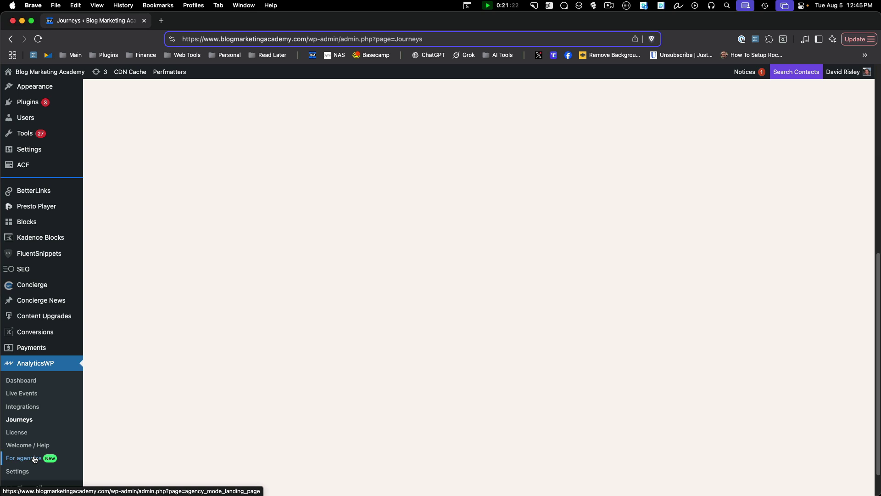
click(22, 472)
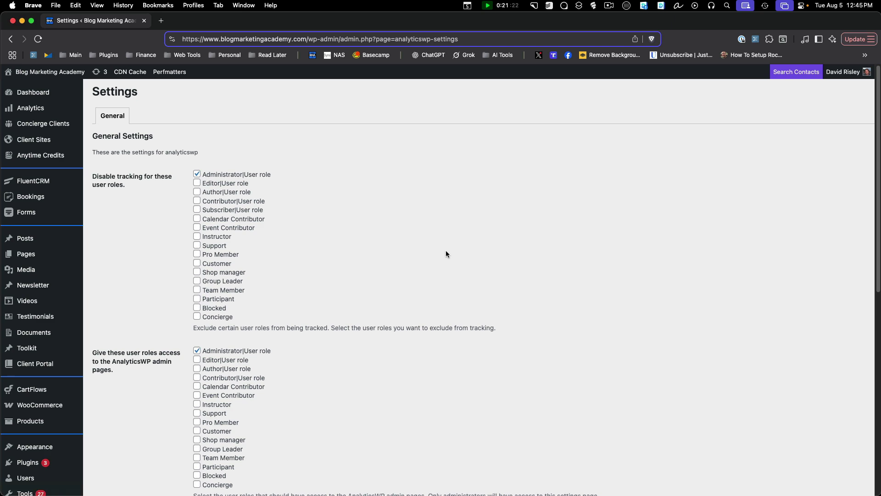
scroll(443, 250, down, 3)
scroll(440, 252, down, 2)
scroll(437, 260, up, 5)
scroll(437, 263, down, 8)
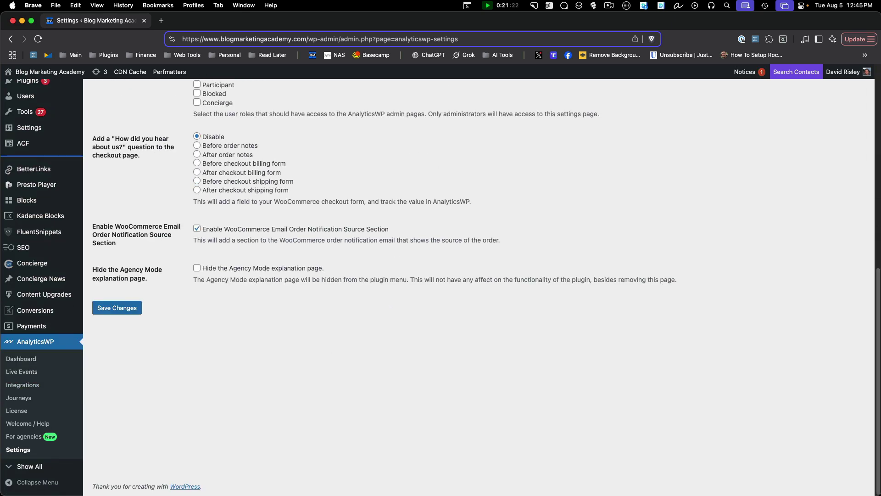
click(20, 359)
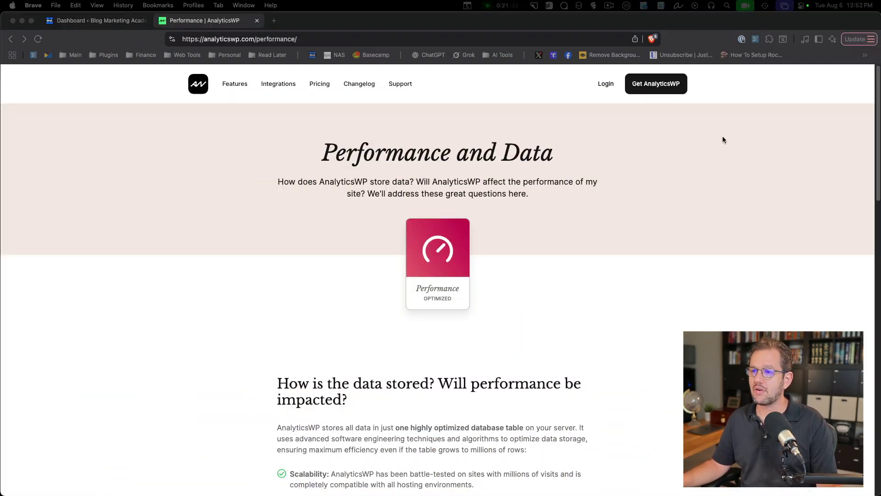
- Read the analyticswp.com performance page on how data is stored and how front-end load times are affected
scroll(628, 249, down, 2)
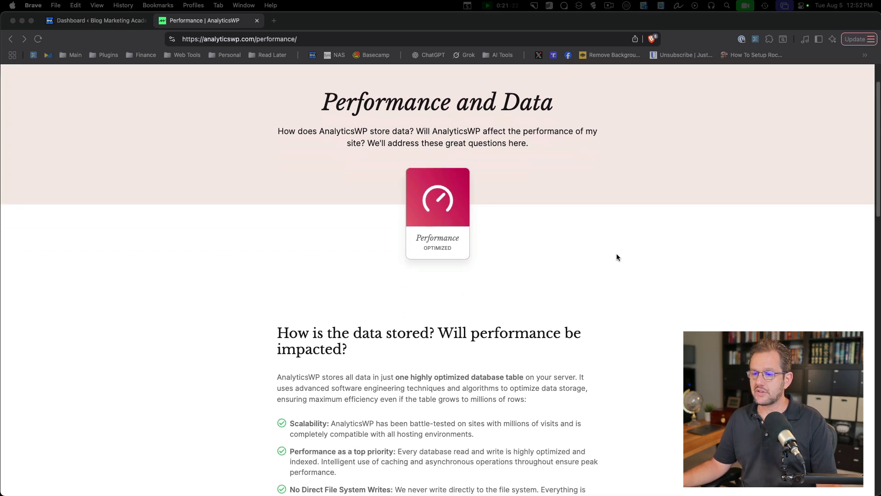
scroll(592, 258, down, 3)
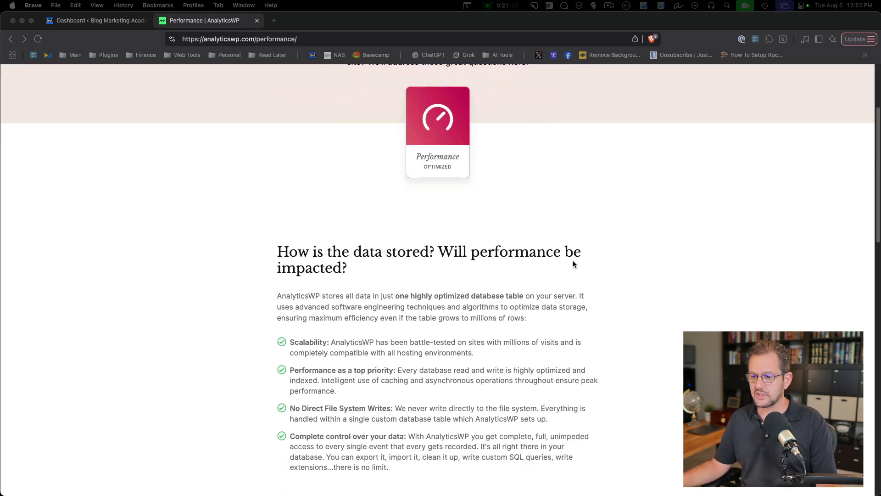
scroll(563, 263, down, 1)
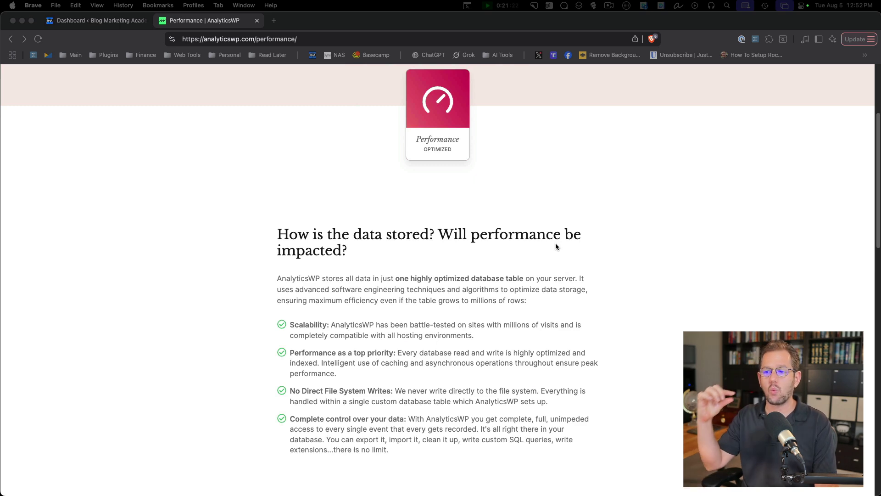
scroll(556, 257, down, 5)
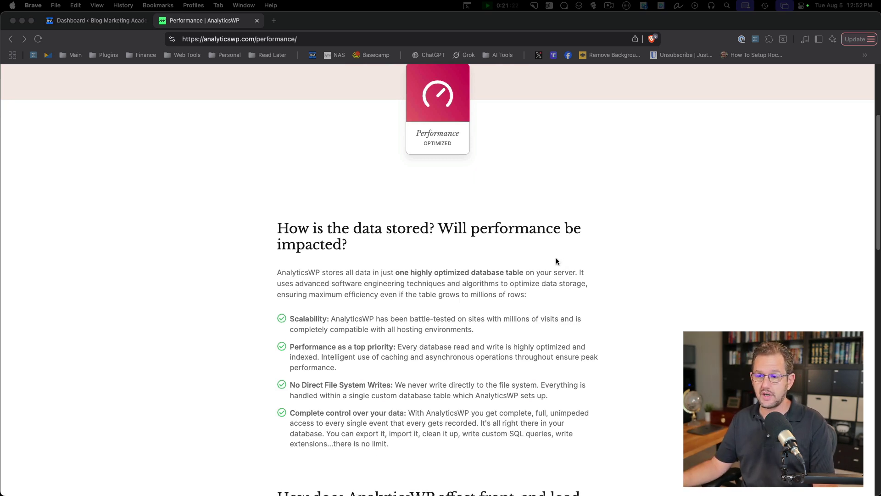
scroll(558, 260, down, 2)
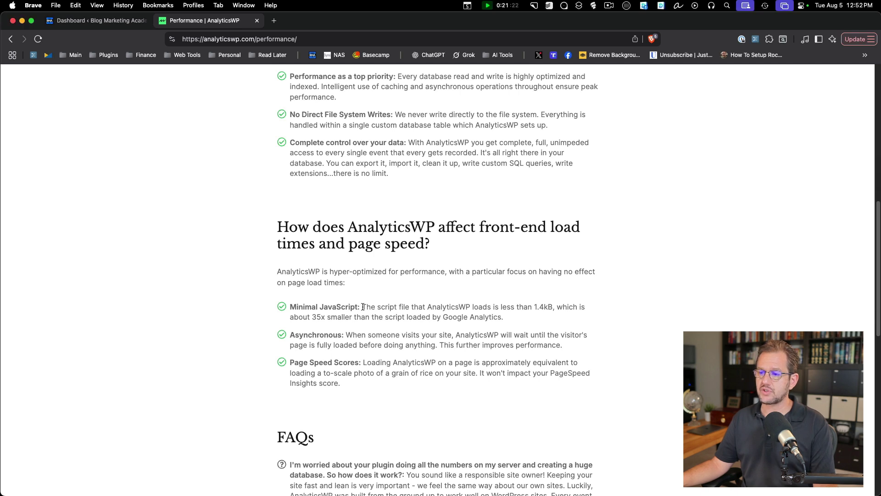
- Highlight the Minimal JavaScript statement that the script file AnalyticsWP loads is less than 1.4kB
drag(362, 307, 553, 307)
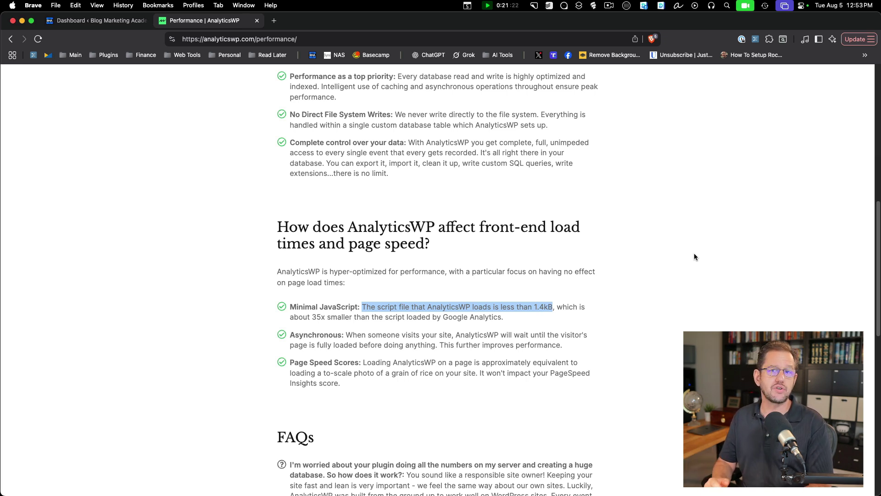
- Switch to the phpMyAdmin window and examine the columns and indexes of the wp_analytics_wp_events table
key(super+grave)
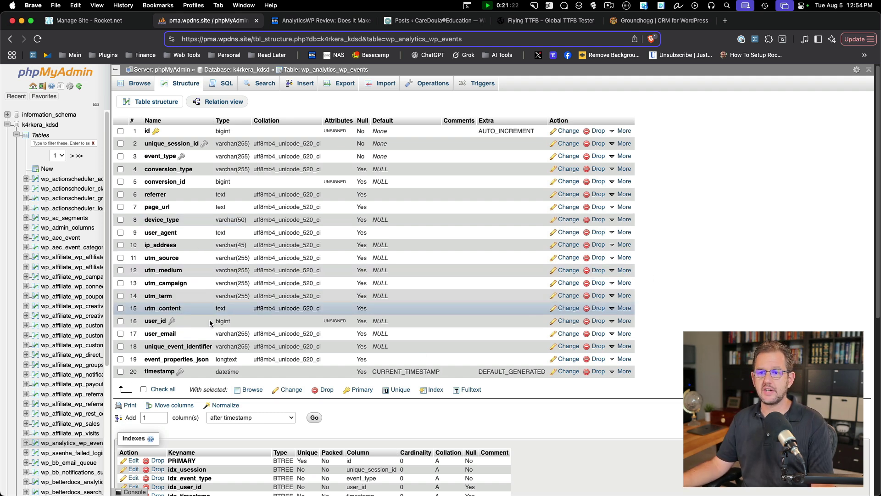
scroll(209, 339, down, 2)
scroll(209, 355, down, 3)
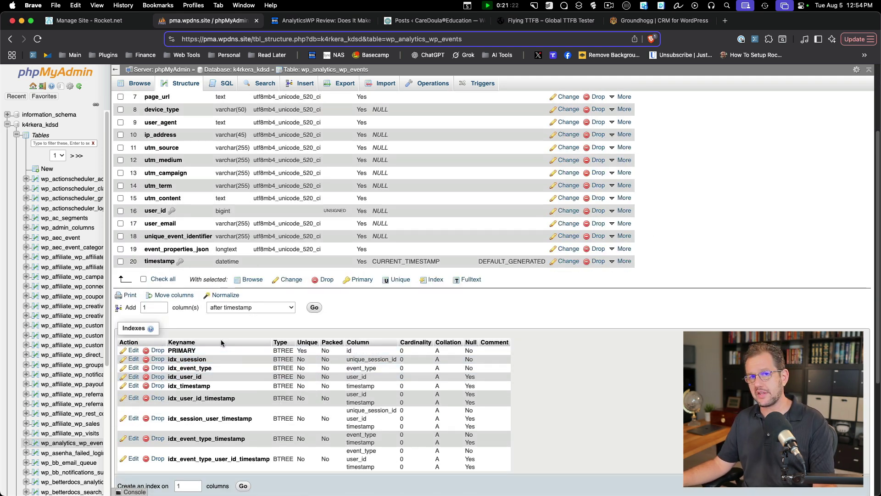
scroll(225, 331, down, 4)
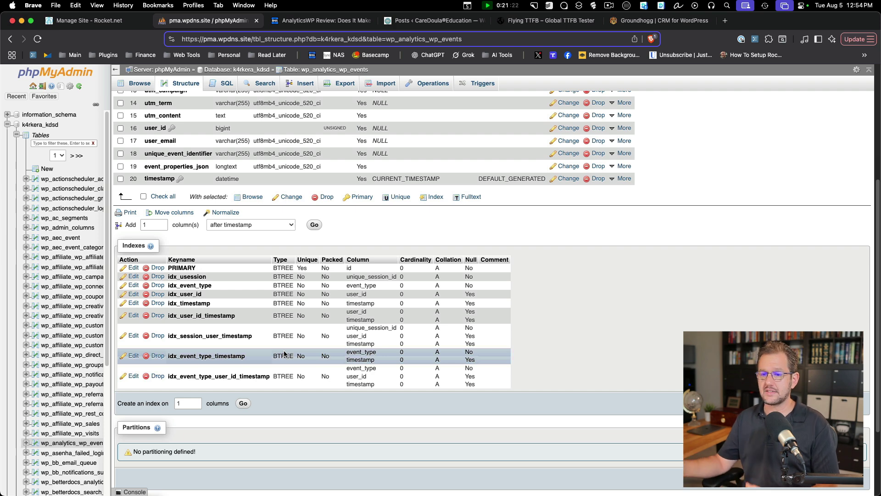
scroll(284, 353, up, 5)
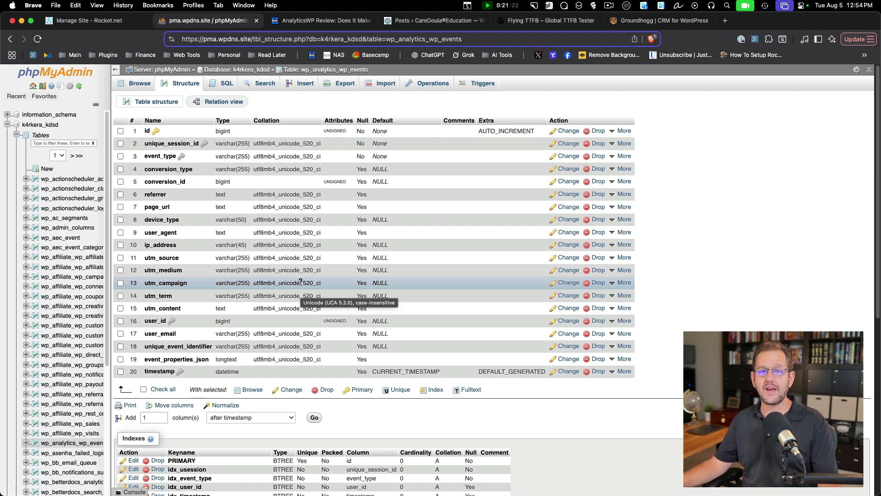
- Open the k4rkera_kdsd database's table list and compare the row counts and sizes of wp_analytics_wp_events and the other plugins' tables
click(242, 70)
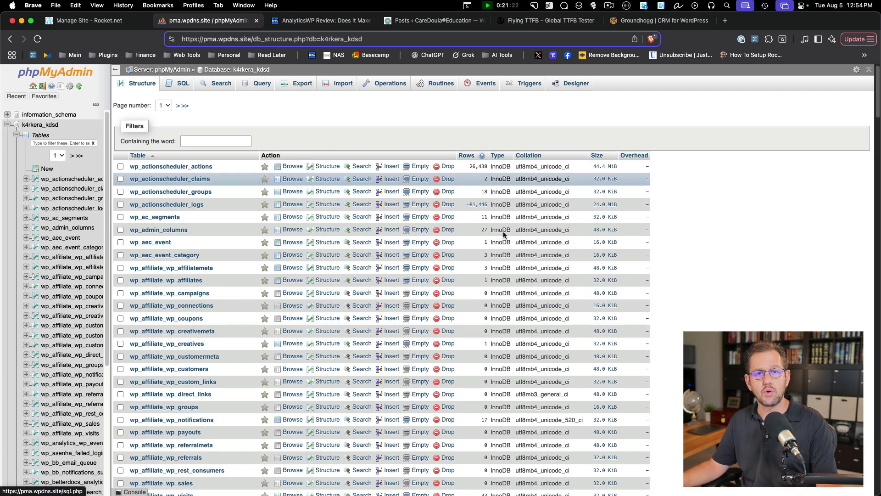
scroll(587, 337, down, 3)
scroll(592, 336, down, 20)
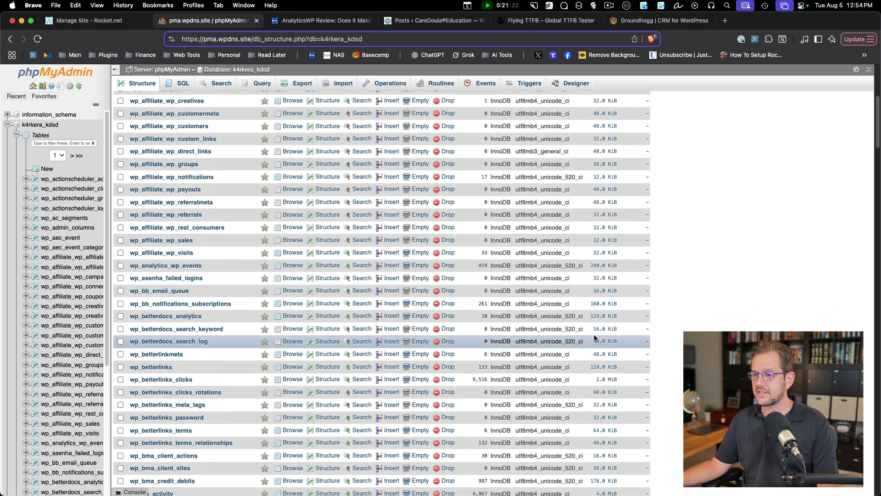
scroll(590, 344, down, 5)
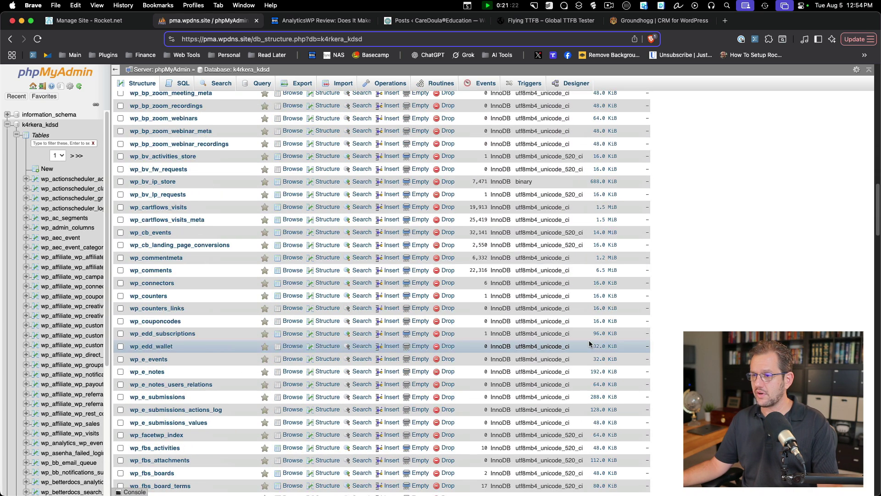
scroll(476, 290, down, 1)
scroll(476, 291, down, 15)
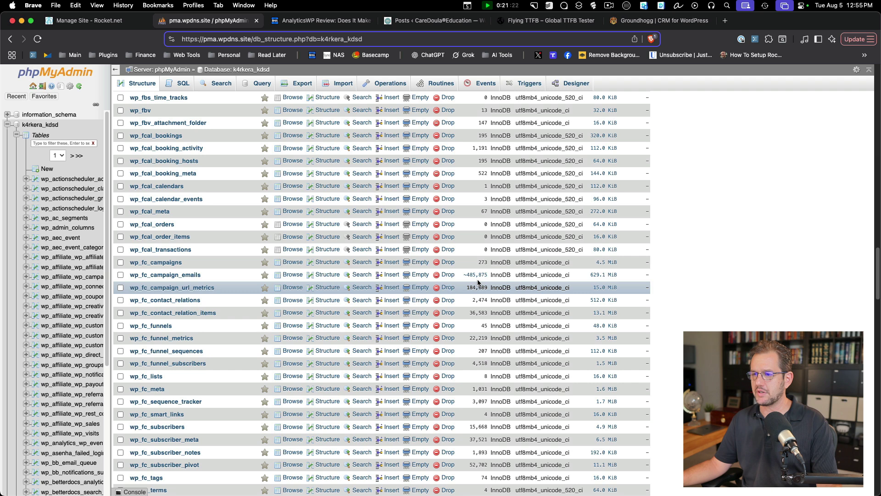
scroll(477, 282, down, 5)
scroll(604, 271, up, 4)
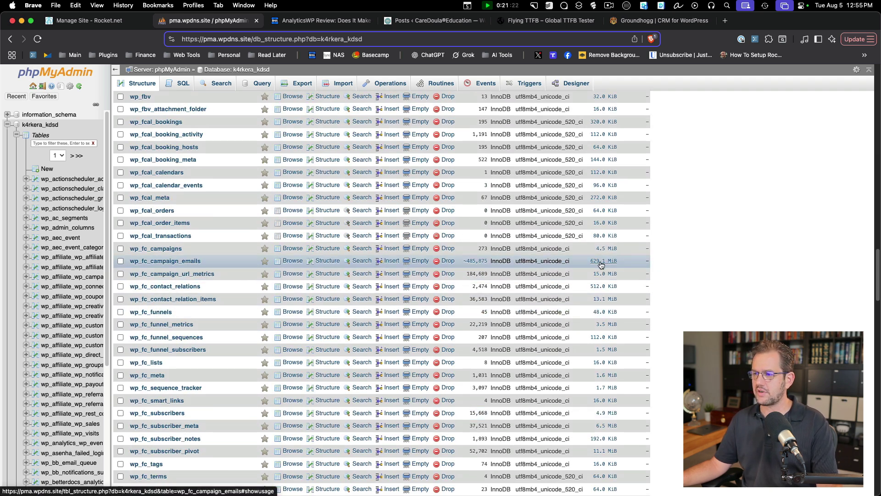
scroll(599, 298, down, 5)
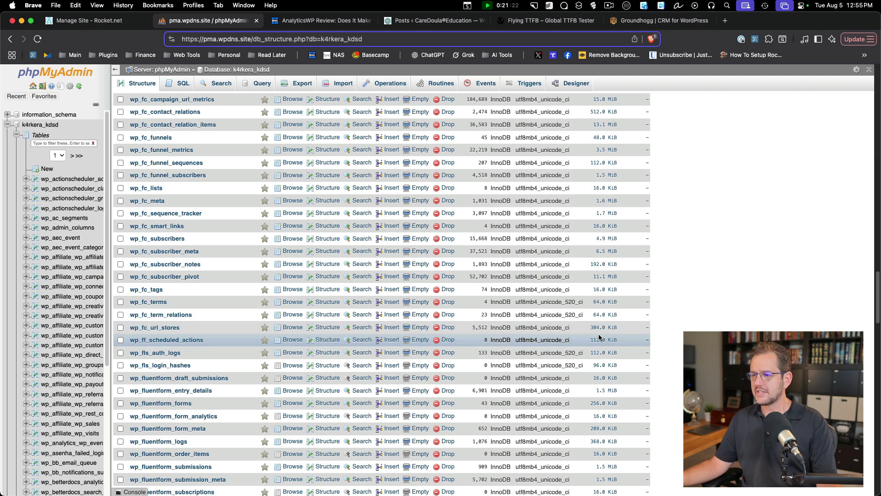